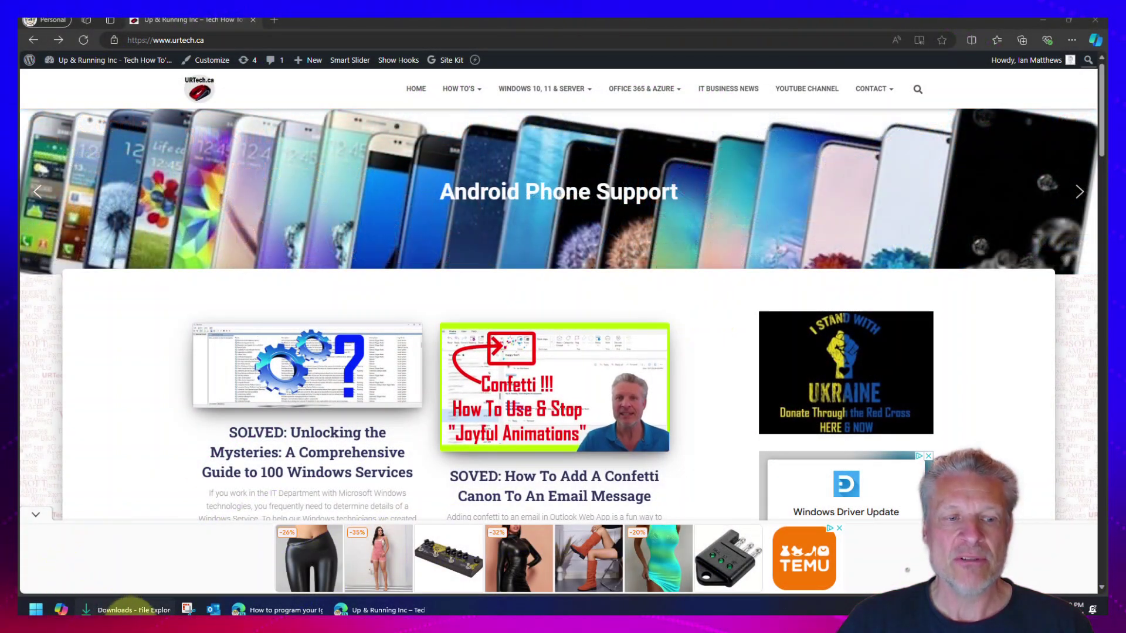
Open health benefit pokydanets.pdf from Downloads in an Edge tab
left_click(128, 608)
double_click(453, 323)
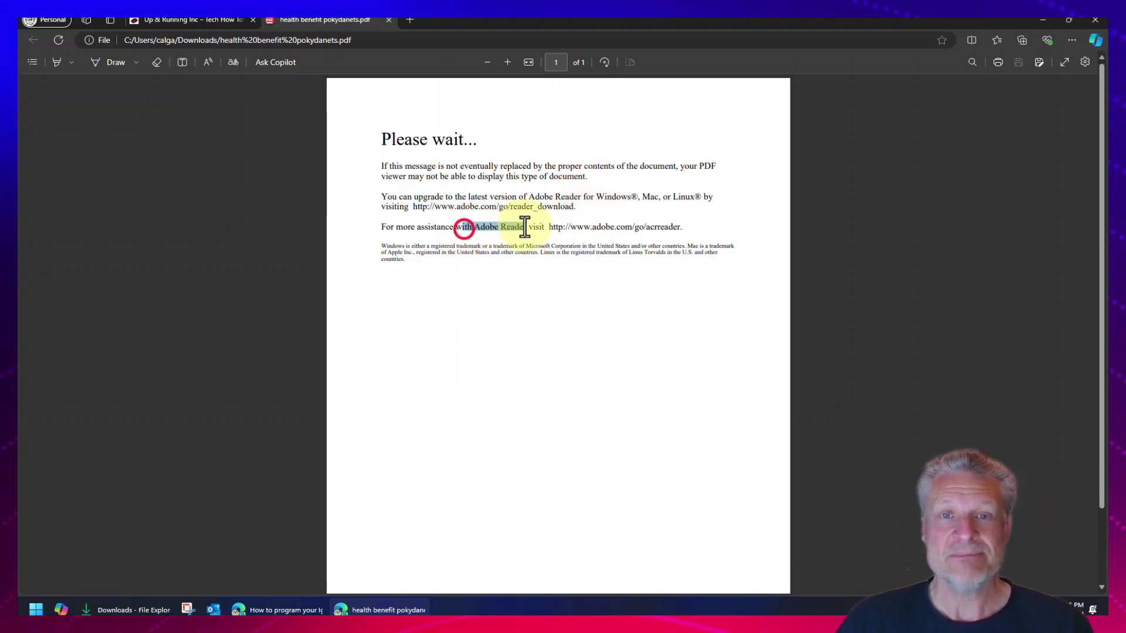
Search 'adobe reader' in a new tab and reach the get.adobe.com download page
left_click_drag(460, 229, 525, 228)
left_click(632, 254)
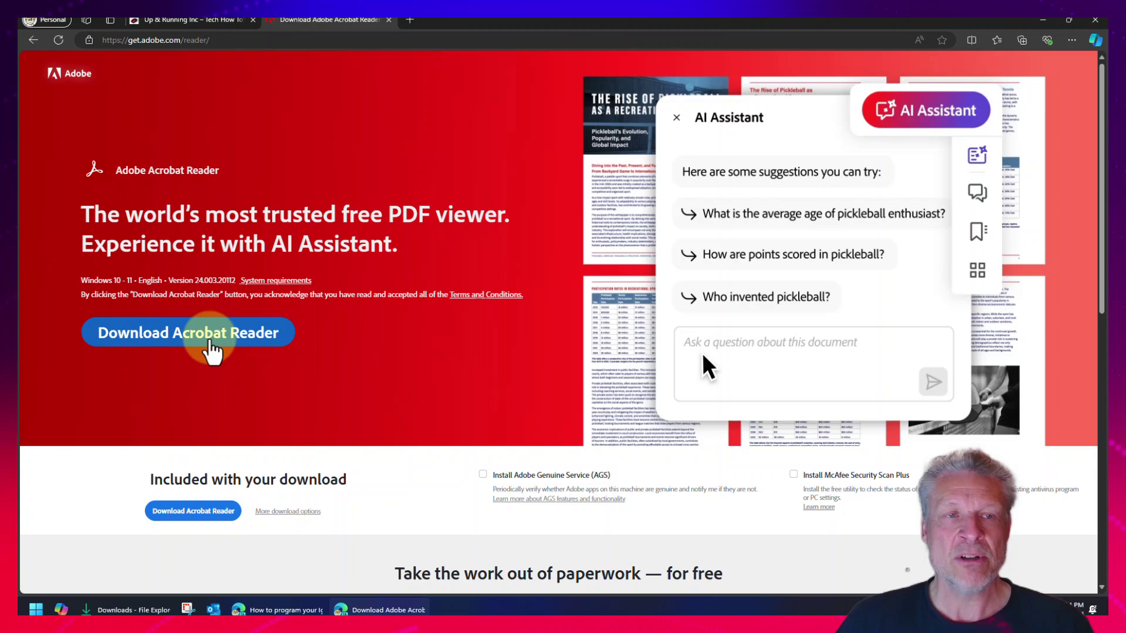
left_click(409, 20)
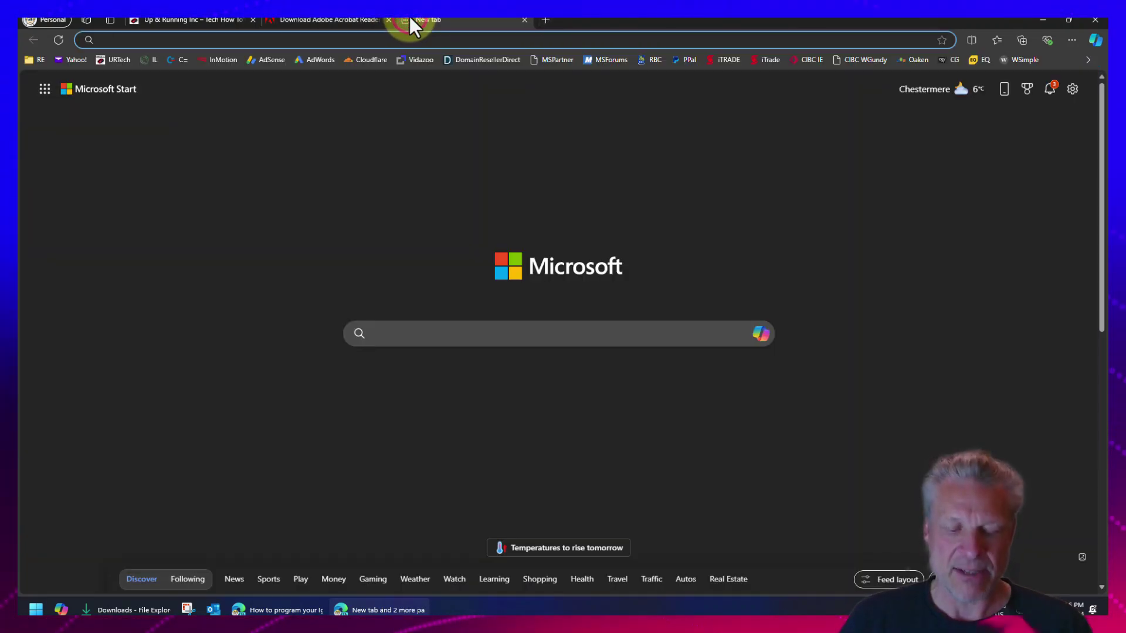
type("adobe rea")
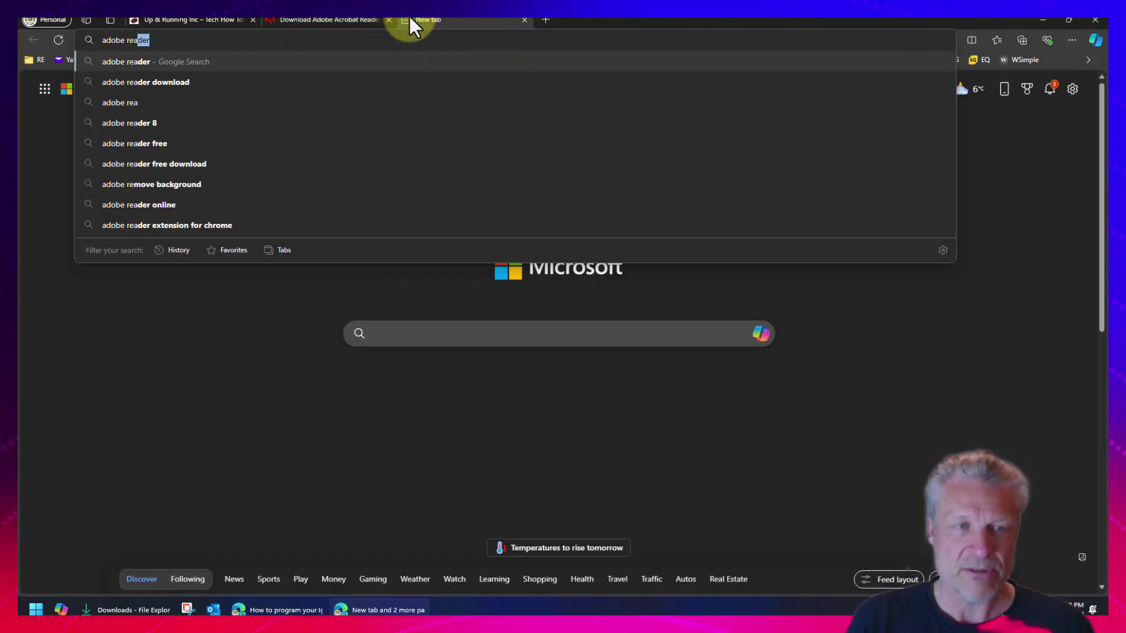
type("der")
key("Return")
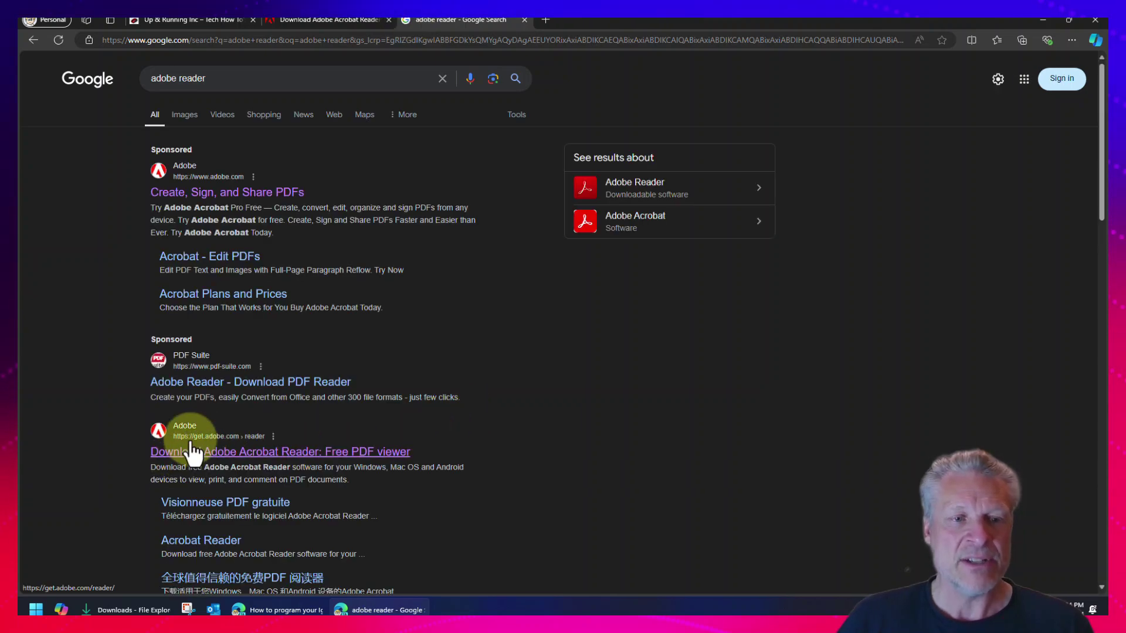
left_click(285, 453)
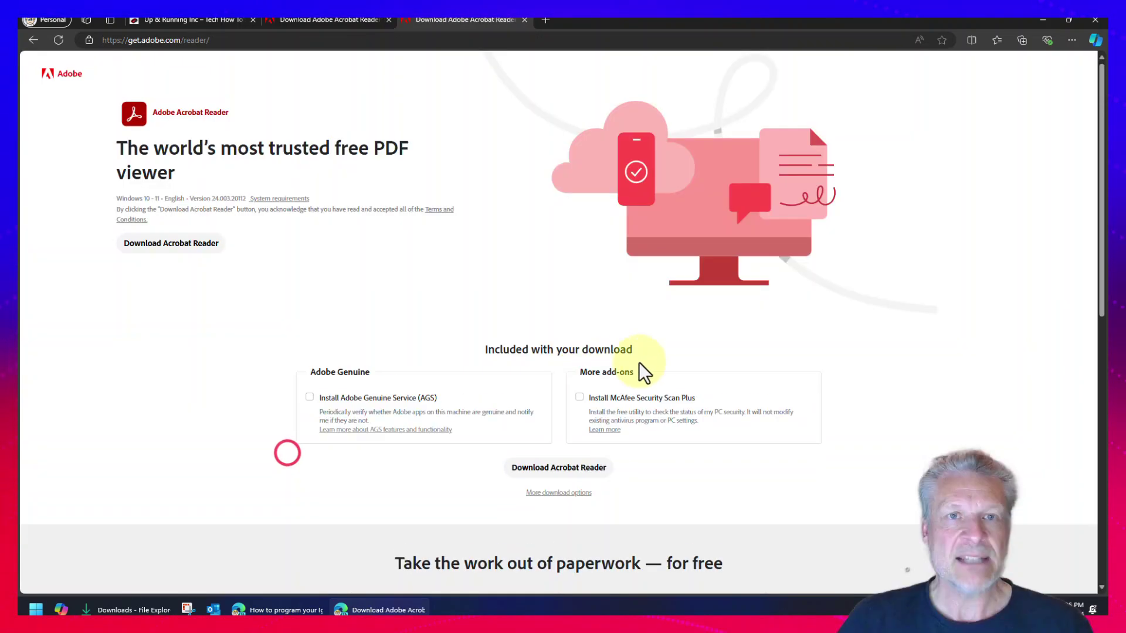
Download the Acrobat Reader installer and launch it from the Downloads flyout
left_click(193, 257)
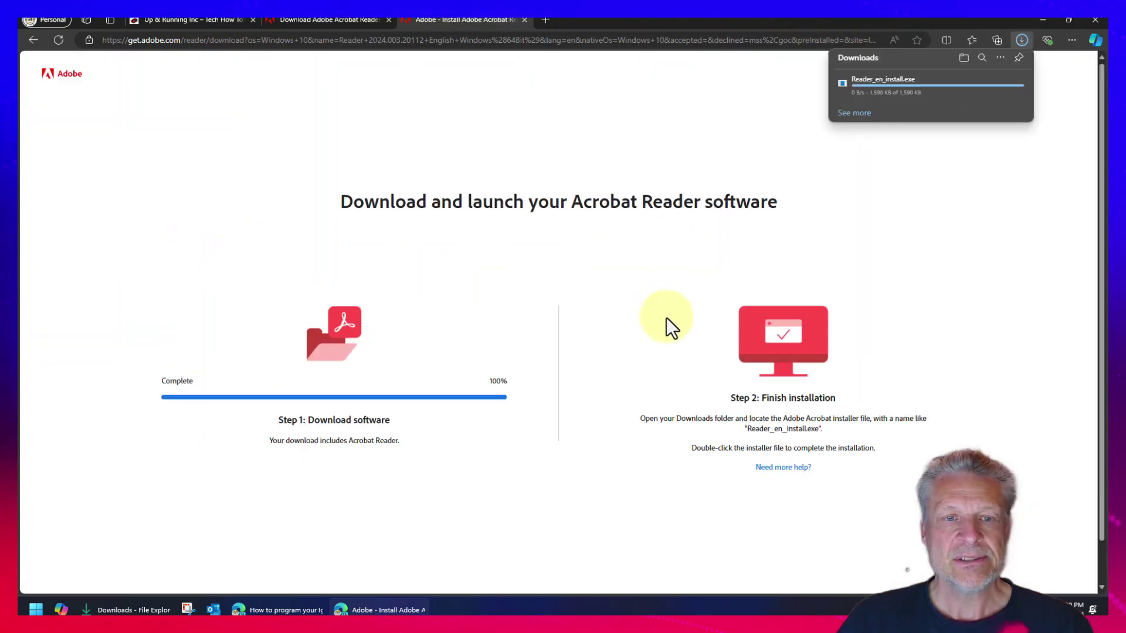
left_click(866, 92)
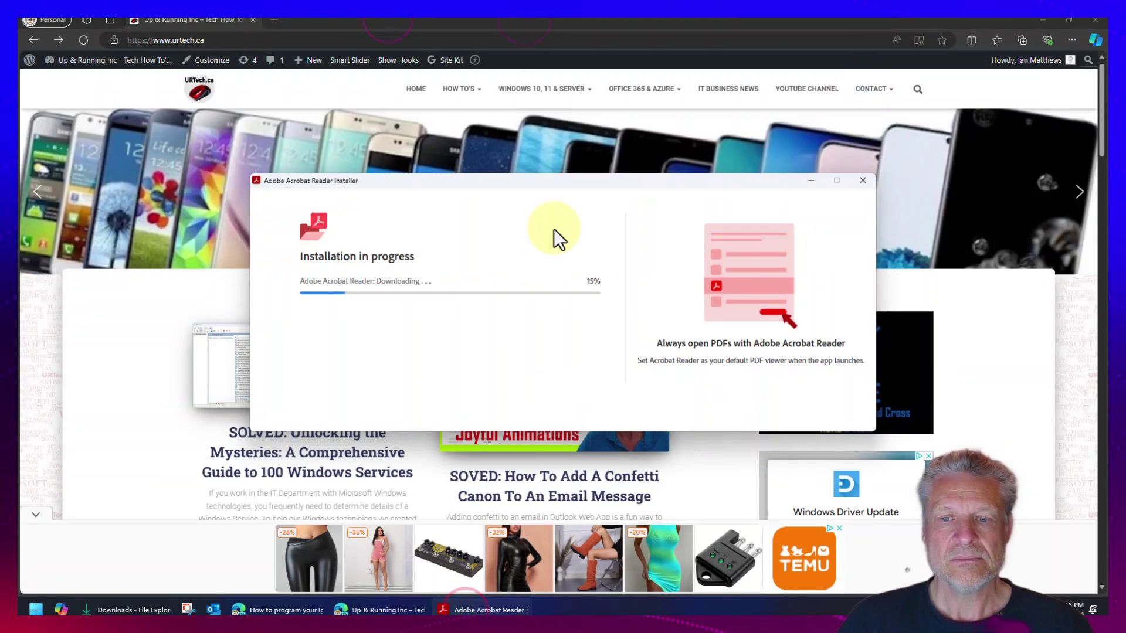
Finish the installation and set Adobe Acrobat as the default app for PDF files
left_click(752, 387)
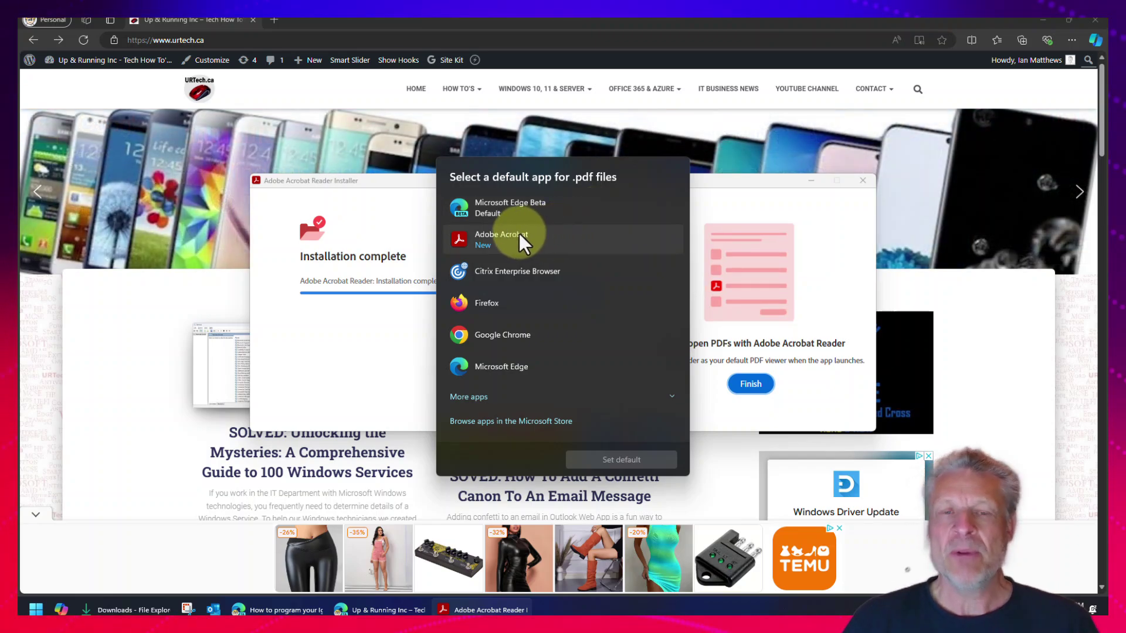
left_click(520, 234)
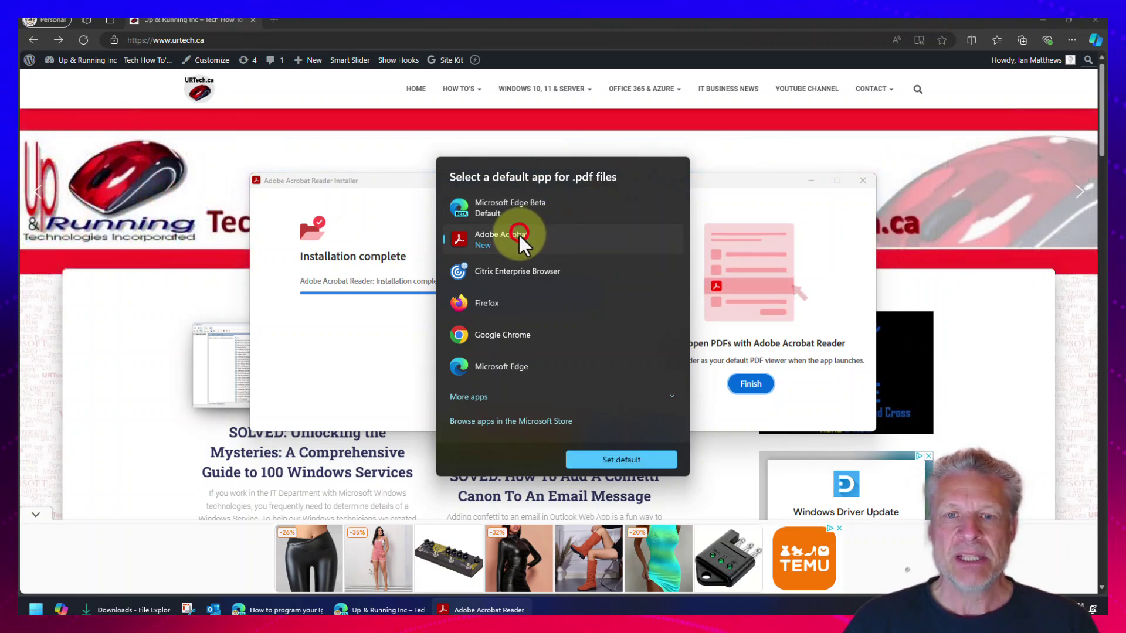
left_click(620, 459)
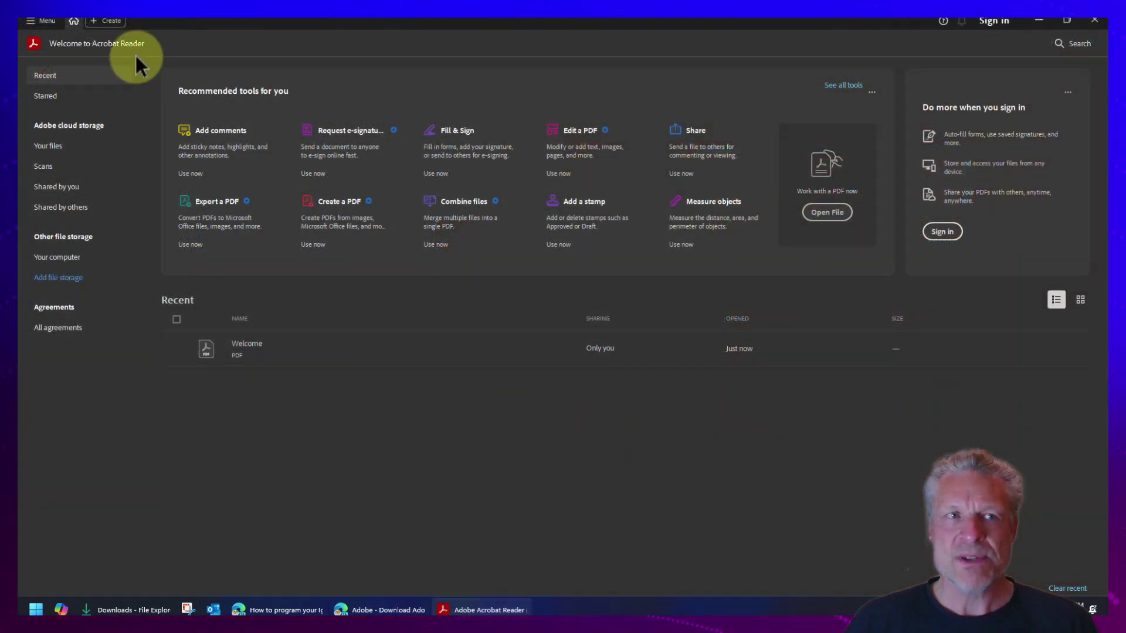
Close the Acrobat Reader window and the Adobe thank-you tab
left_click(1096, 24)
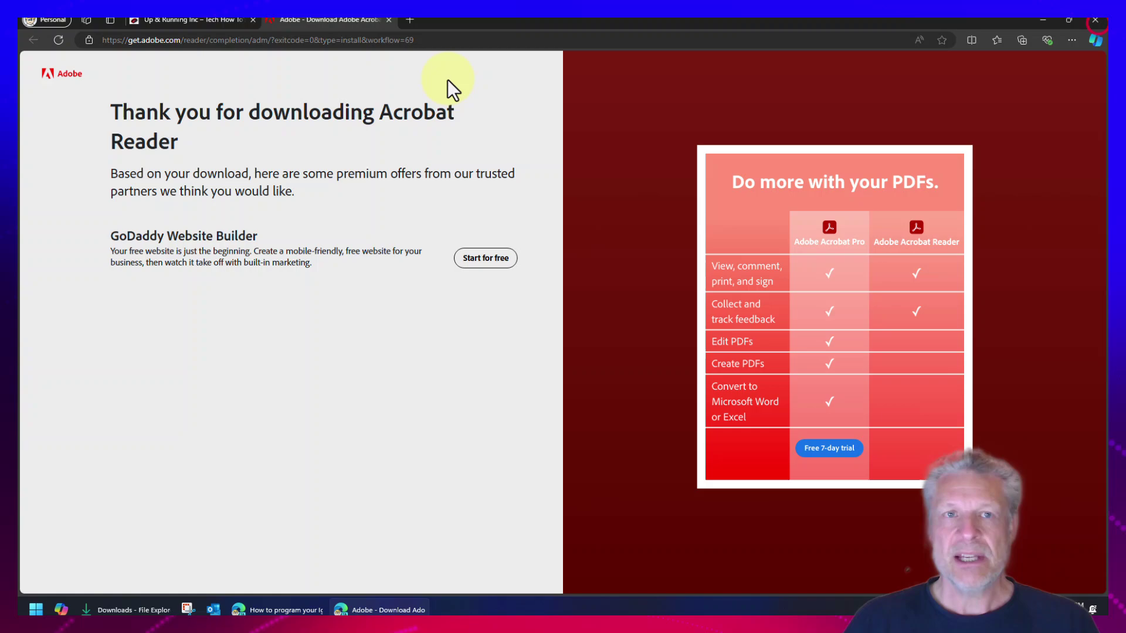
left_click(389, 19)
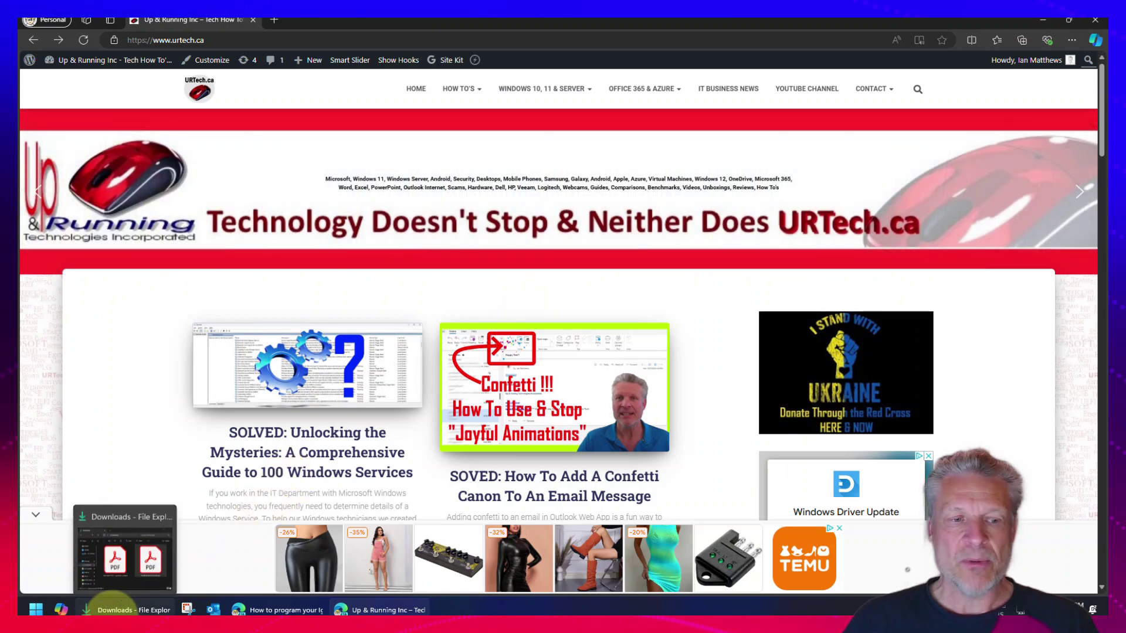
Open health benefit pokydanets.pdf from Downloads with Adobe Acrobat via Open with
left_click(116, 609)
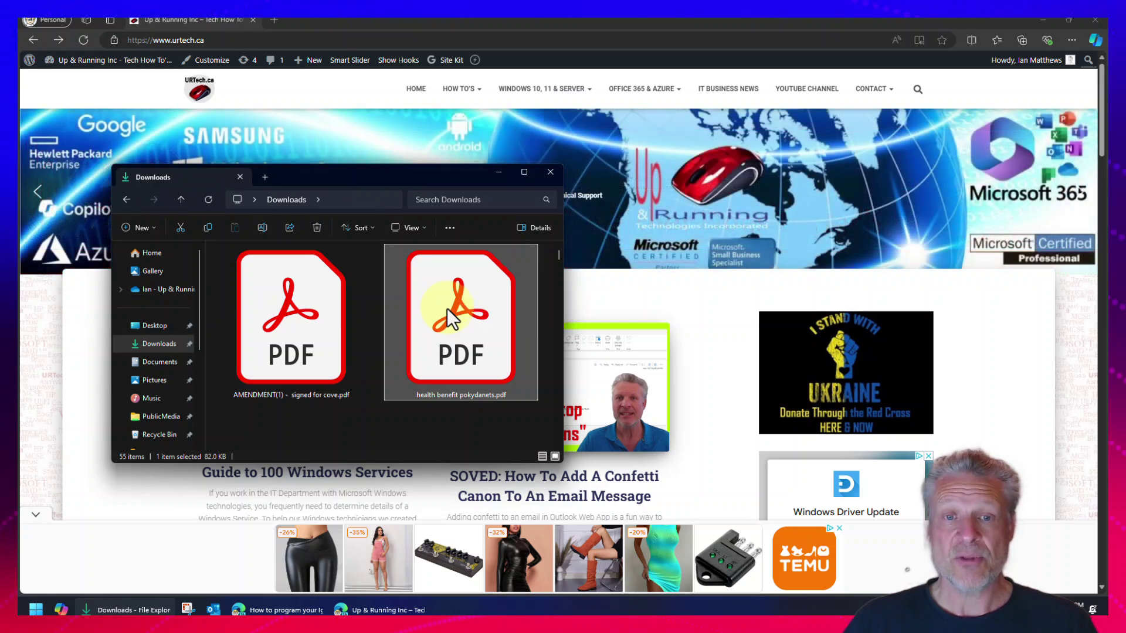
right_click(447, 309)
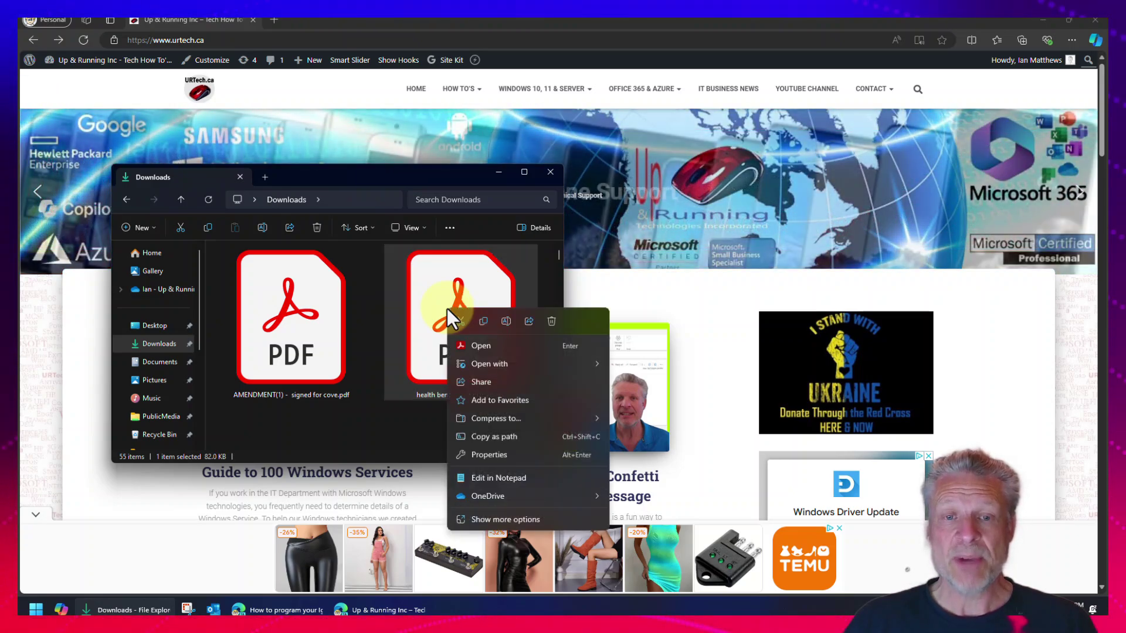
left_click(483, 363)
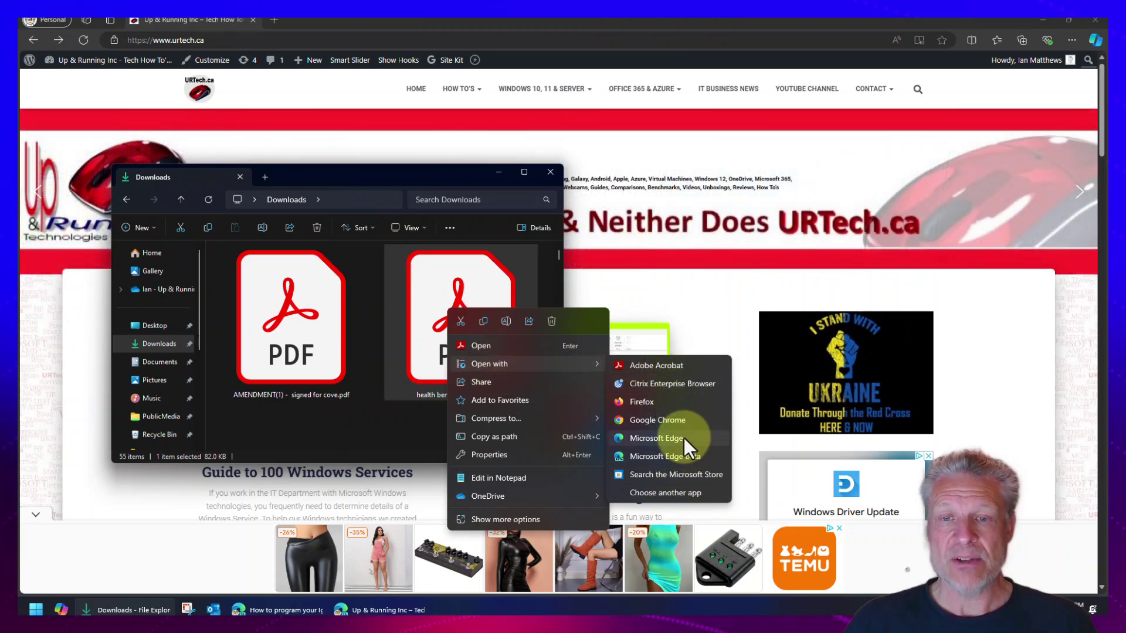
left_click(662, 367)
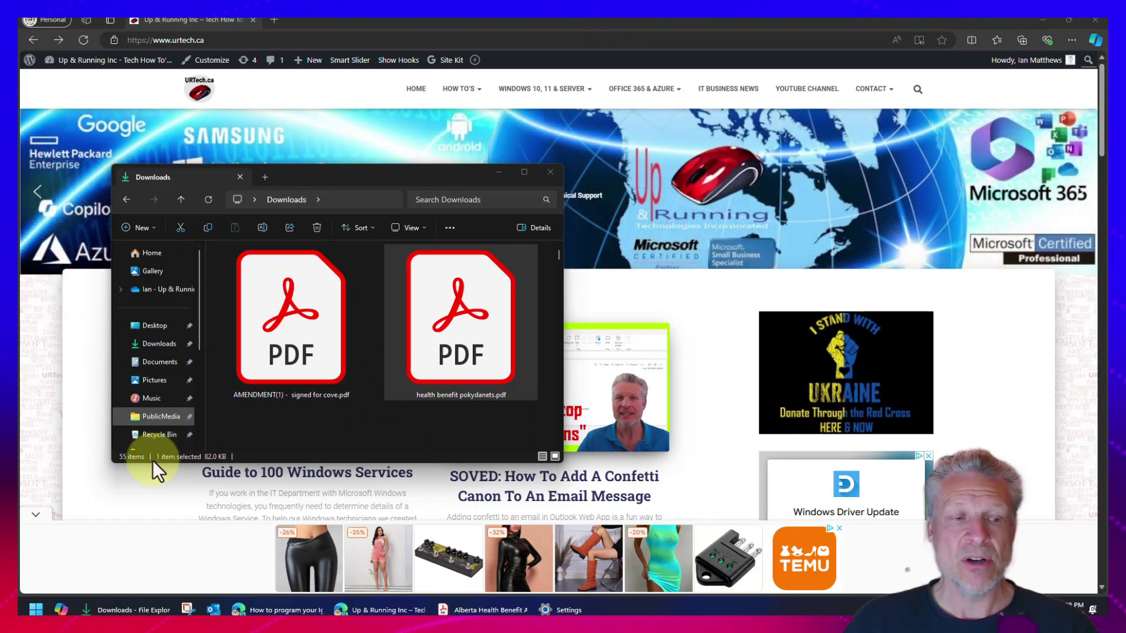
In Installed apps, uninstall Adobe Acrobat (64-bit) and confirm the removal
right_click(35, 610)
left_click(88, 286)
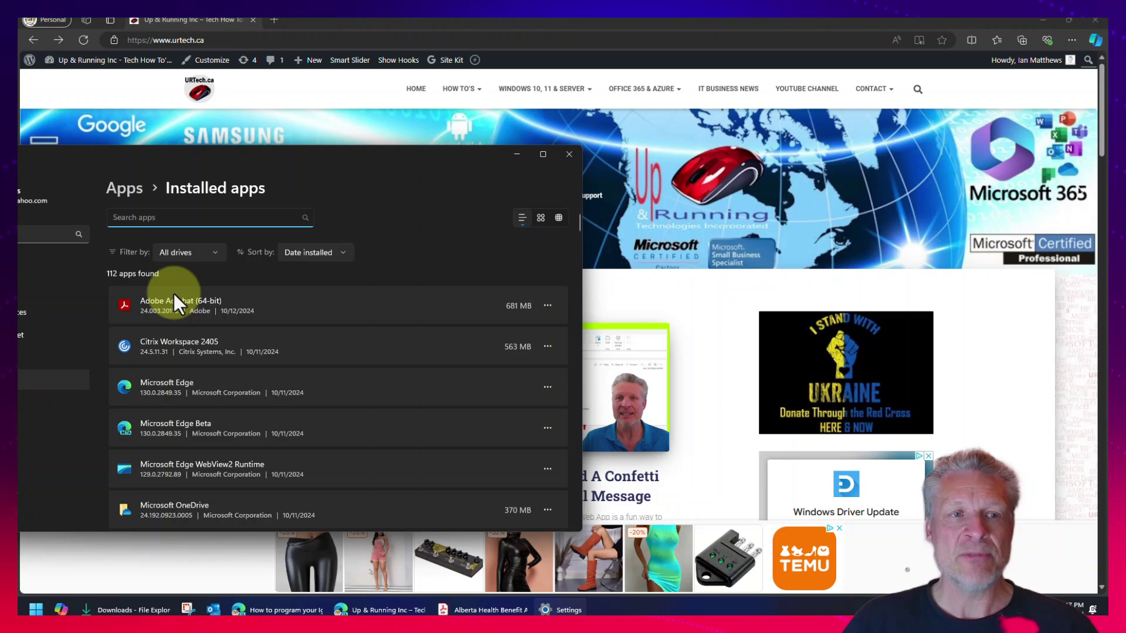
left_click(192, 303)
left_click(542, 305)
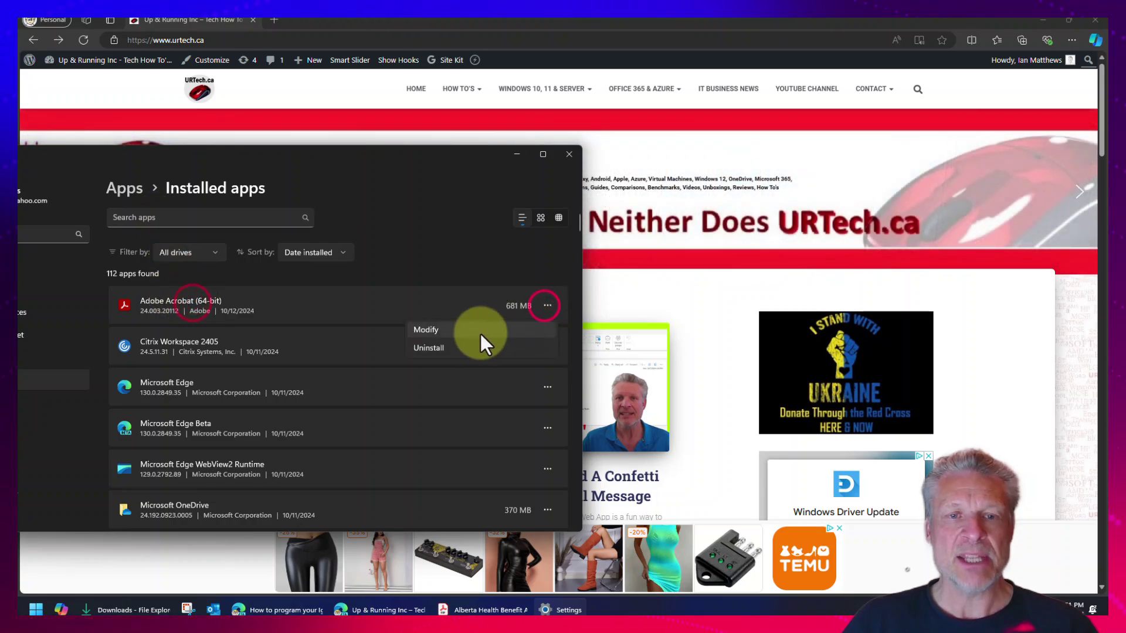
left_click(435, 346)
left_click(538, 364)
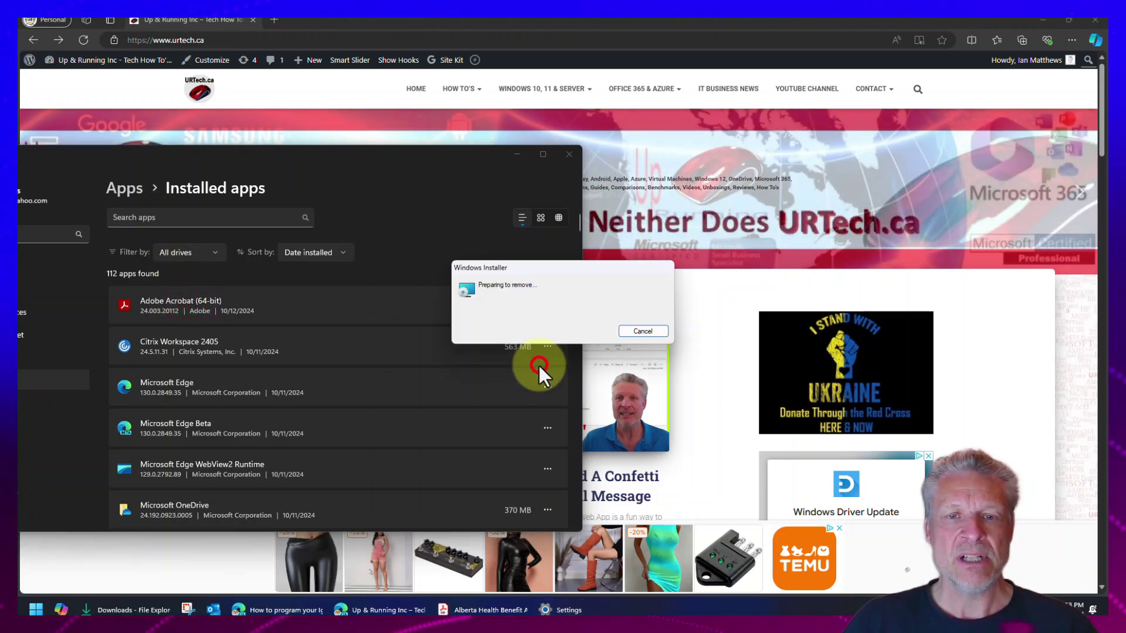